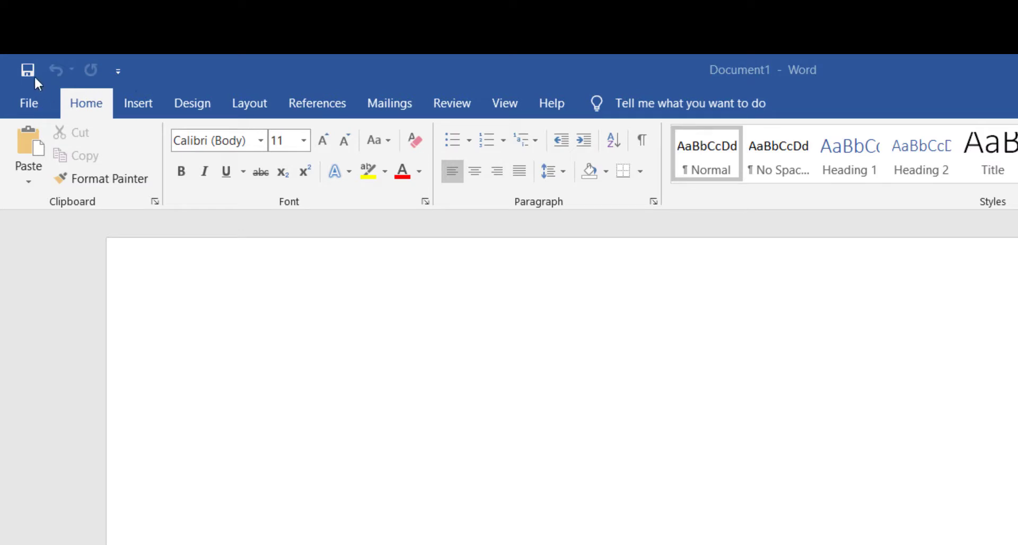
# Review the commands offered for customizing the Quick Access Toolbar, leaving the toolbar as it is
pyautogui.click(119, 71)
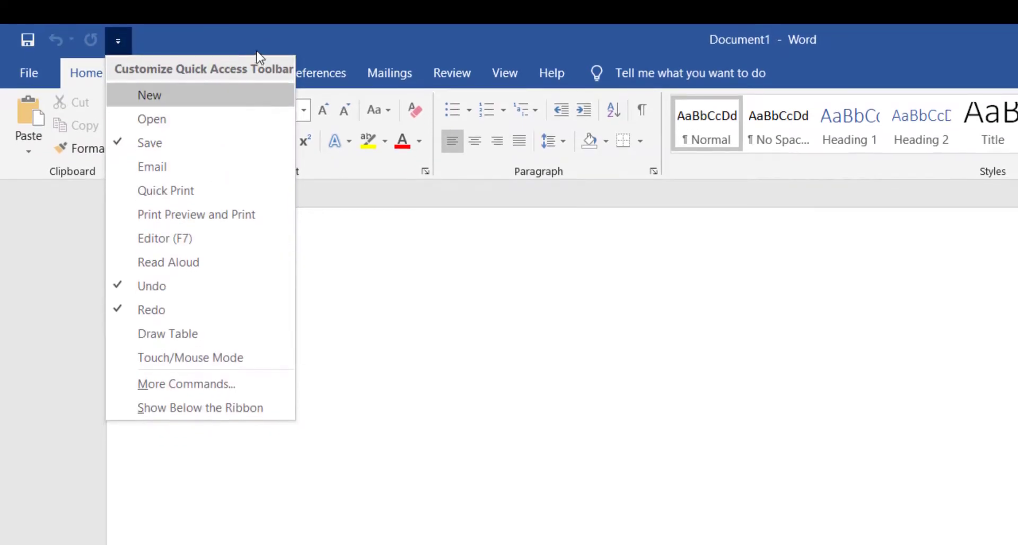
pyautogui.click(316, 47)
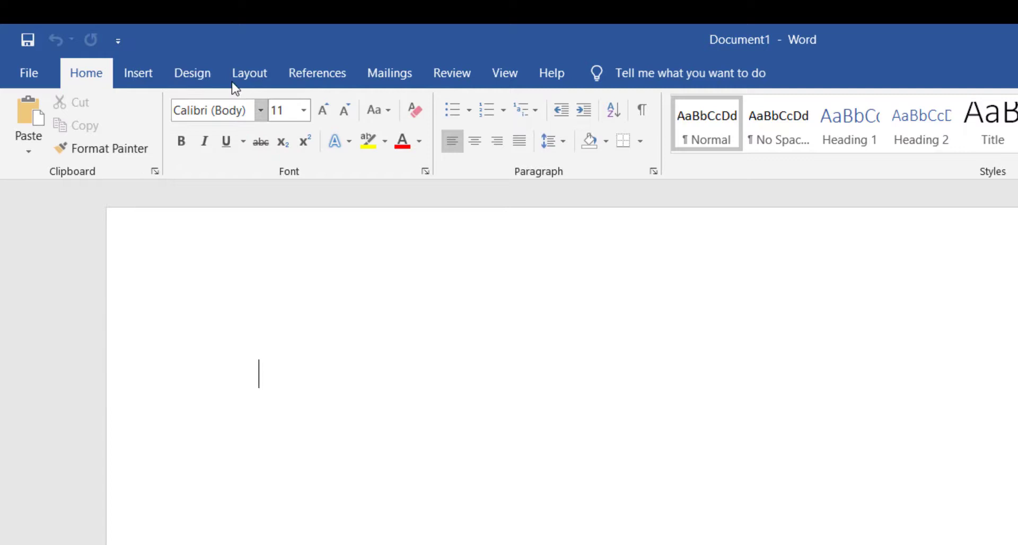
pyautogui.click(117, 41)
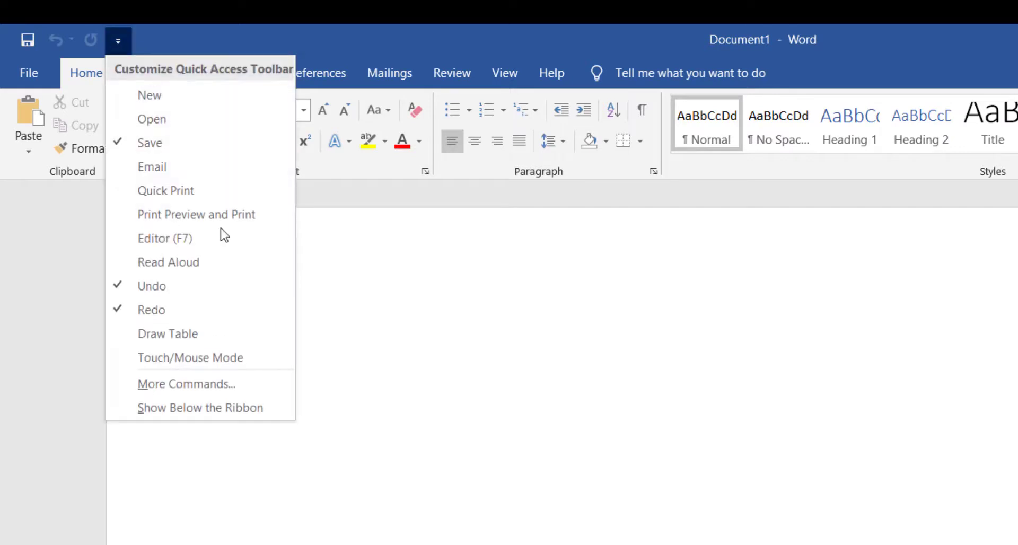
pyautogui.click(276, 47)
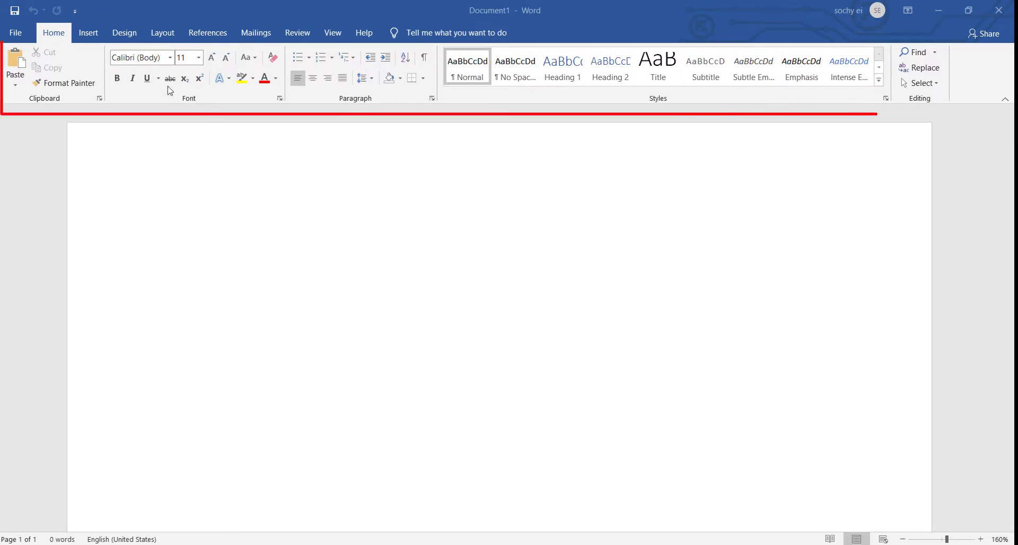
# Look through the commands of the Insert and Design ribbon groups and return to the Home commands
pyautogui.click(89, 32)
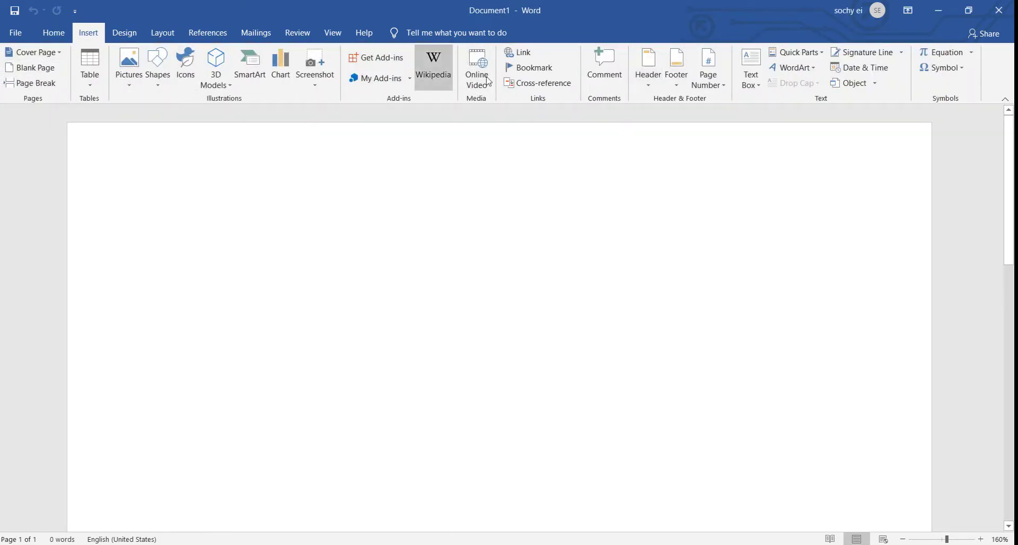
pyautogui.click(55, 33)
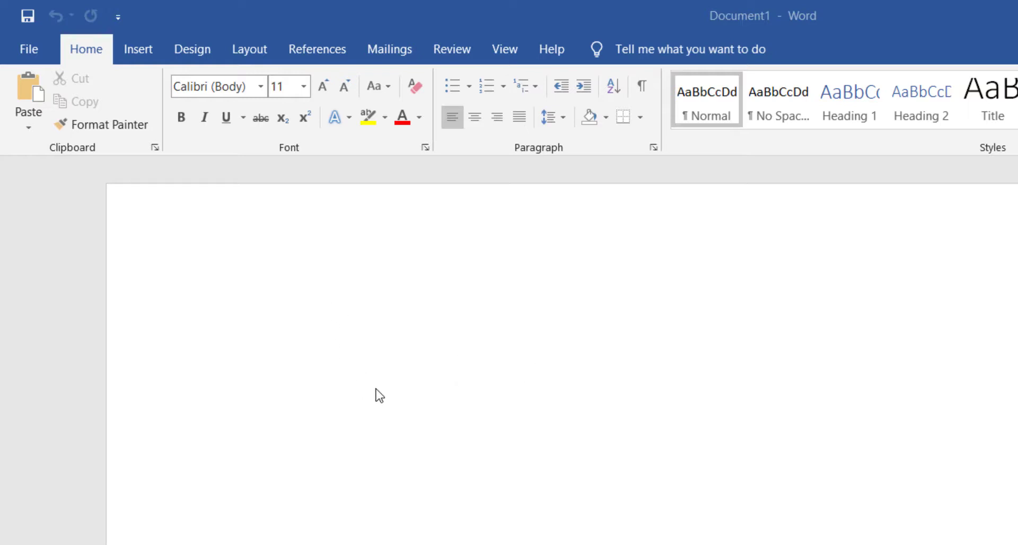
pyautogui.click(130, 47)
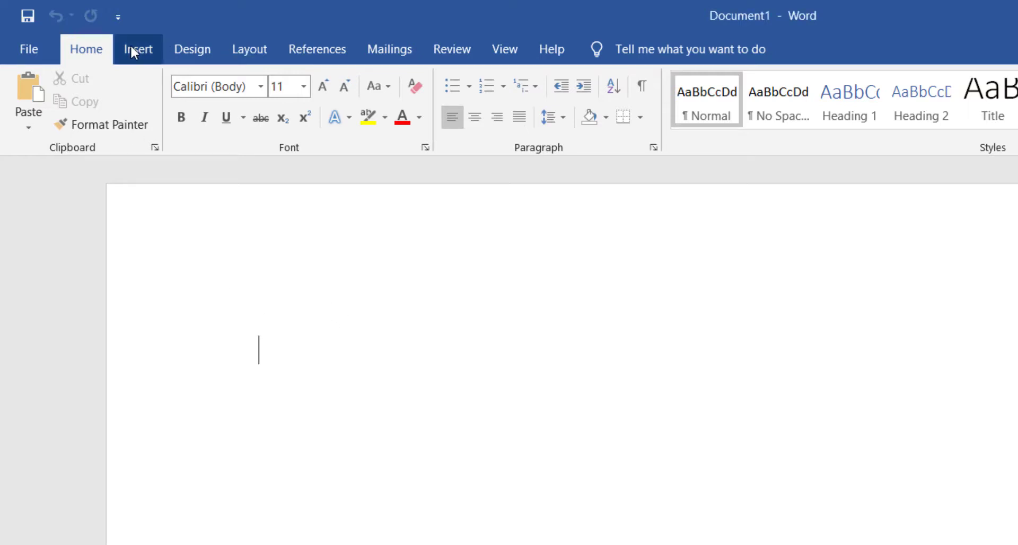
pyautogui.click(193, 52)
pyautogui.click(137, 50)
pyautogui.click(188, 52)
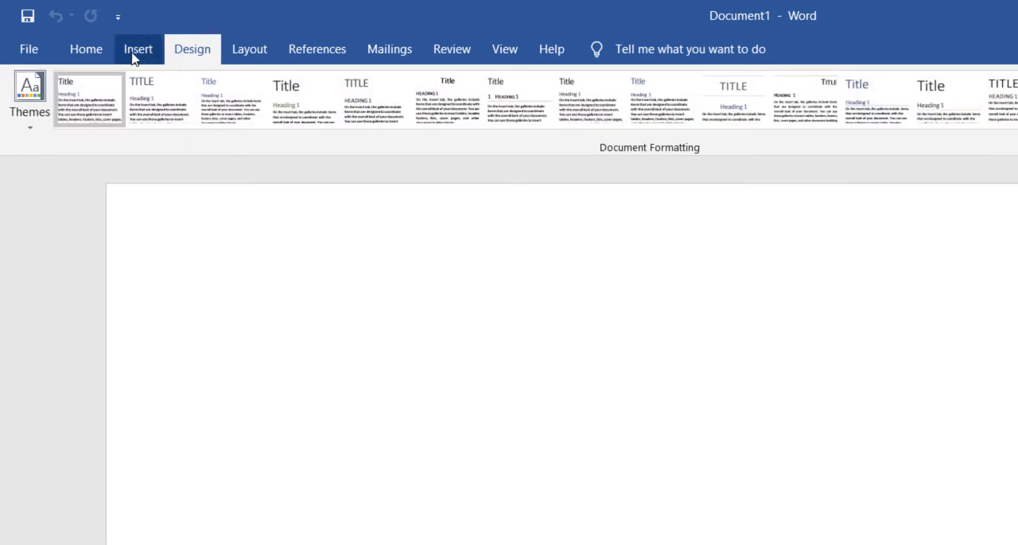
pyautogui.click(84, 46)
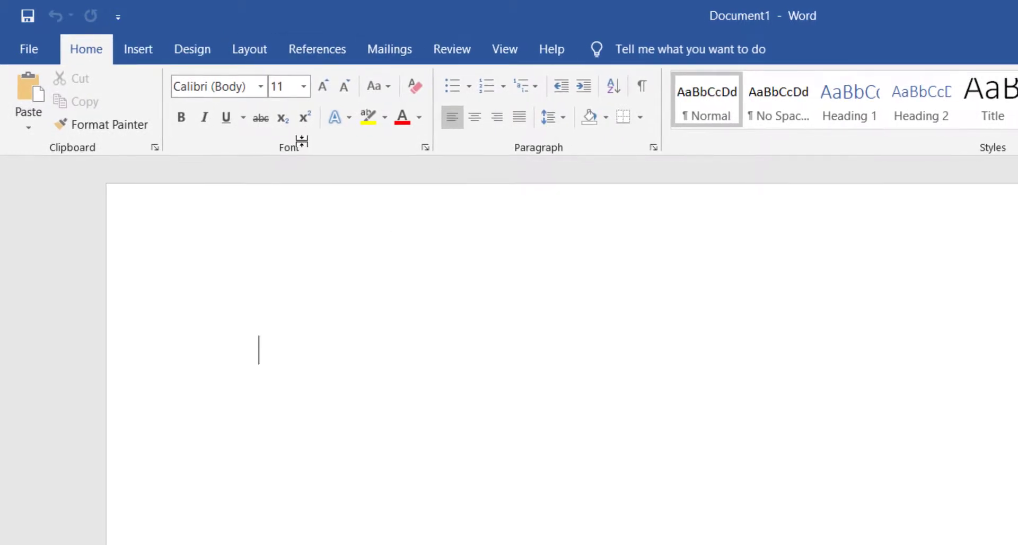
pyautogui.click(139, 57)
pyautogui.click(110, 61)
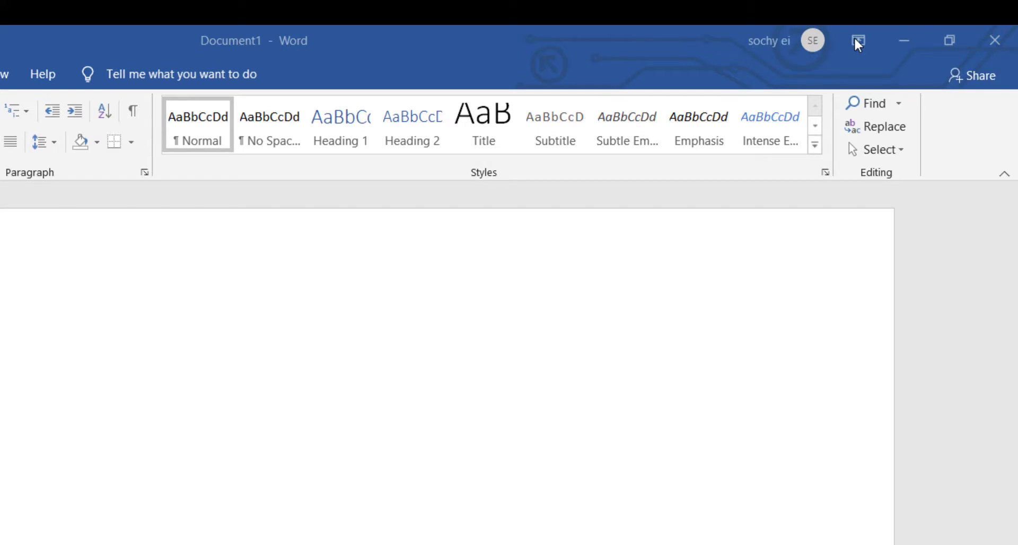
# Set the ribbon to auto-hide
pyautogui.click(855, 40)
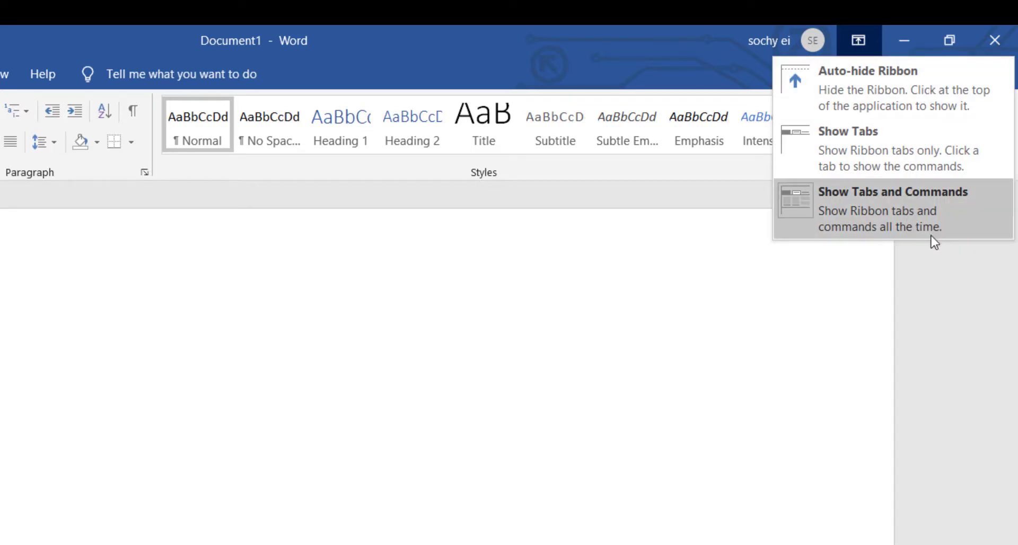
pyautogui.click(947, 92)
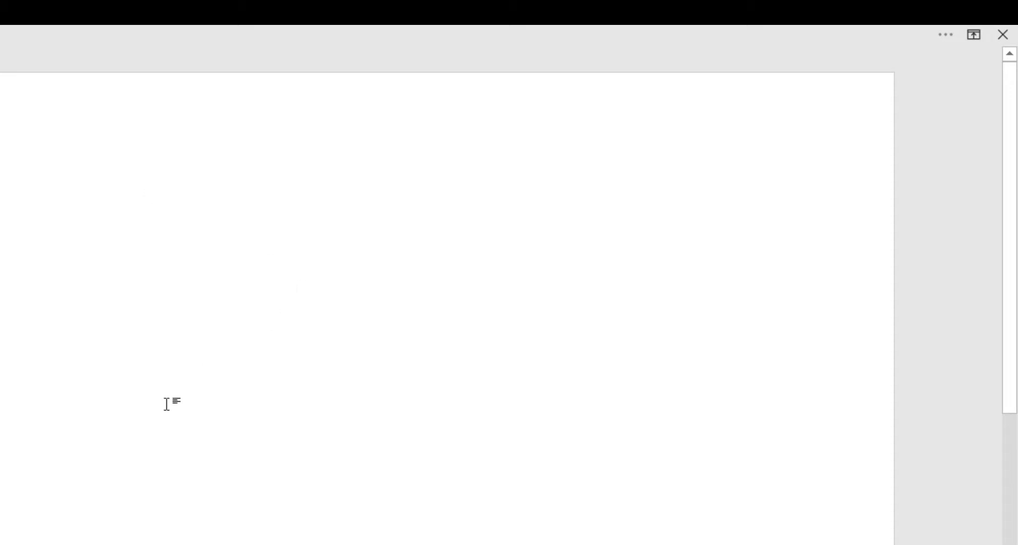
pyautogui.moveTo(842, 27)
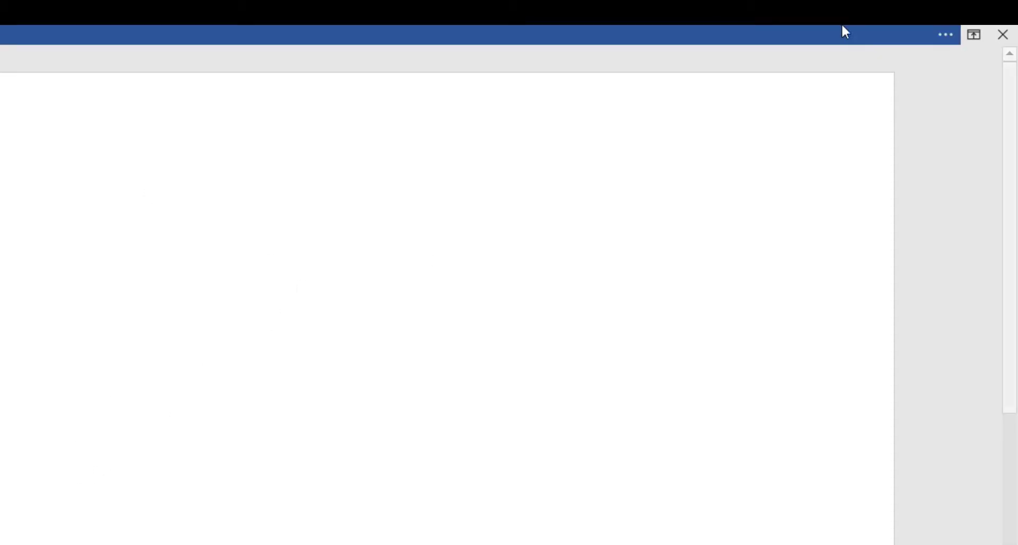
# Reduce the ribbon to Show Tabs and temporarily expand the Home and Insert commands
pyautogui.click(975, 34)
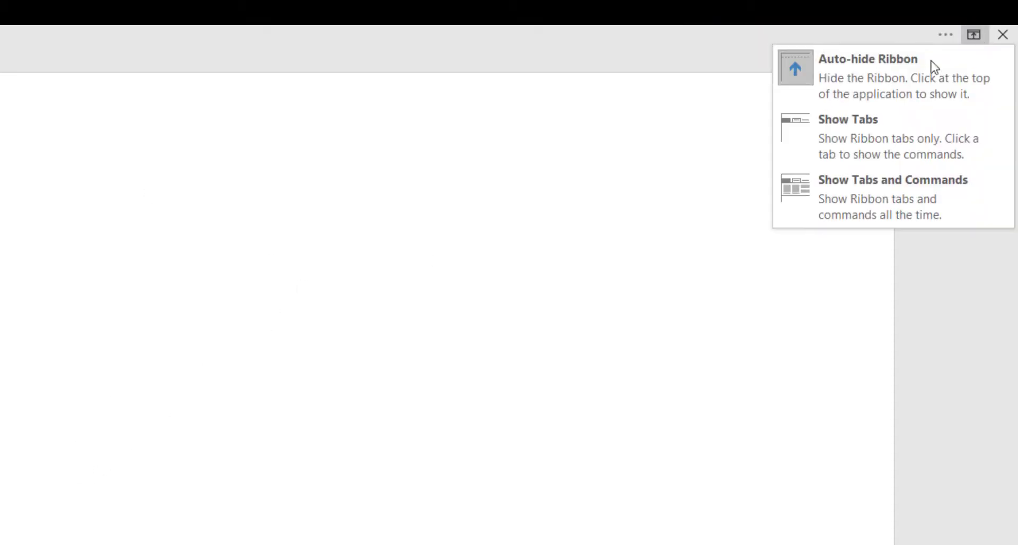
pyautogui.click(864, 136)
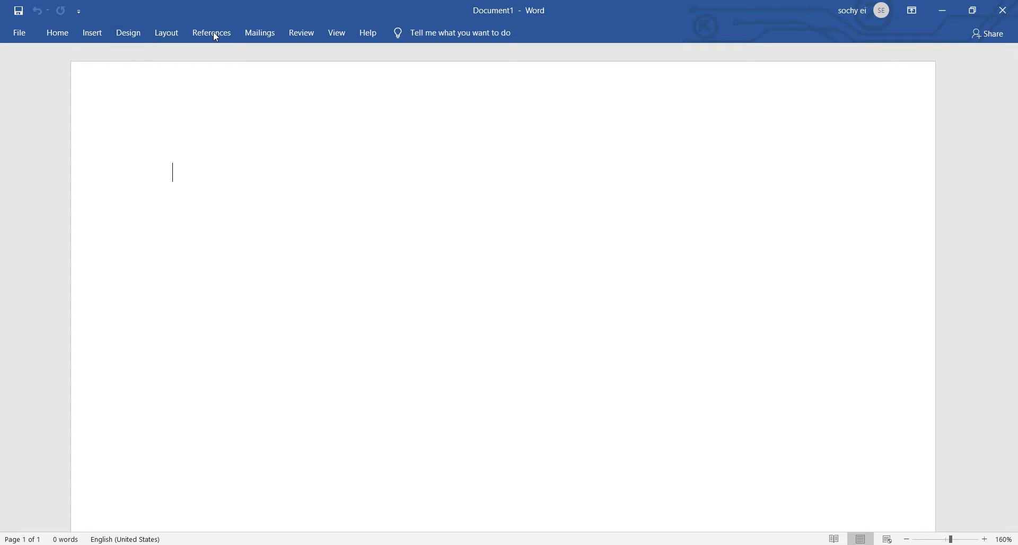
pyautogui.click(61, 36)
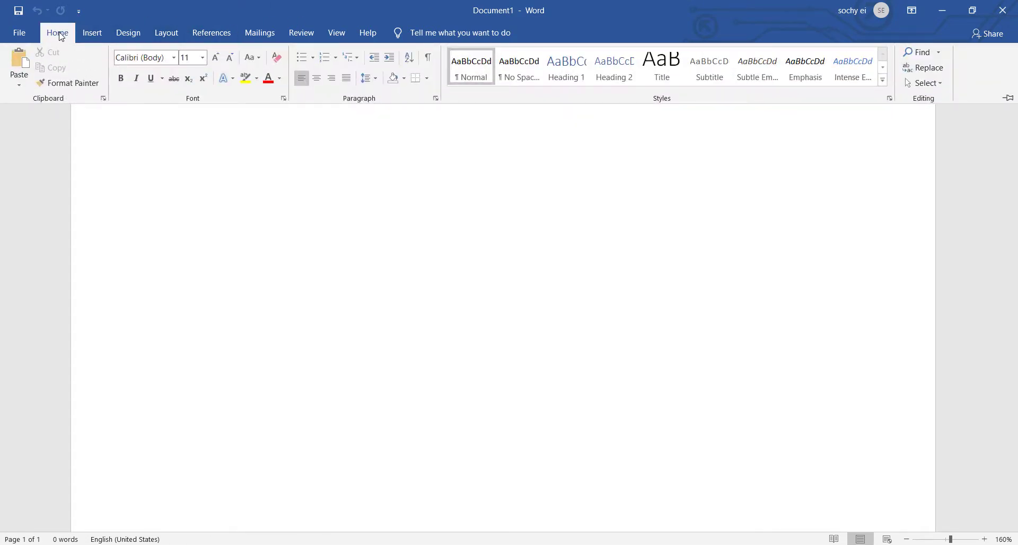
pyautogui.click(89, 33)
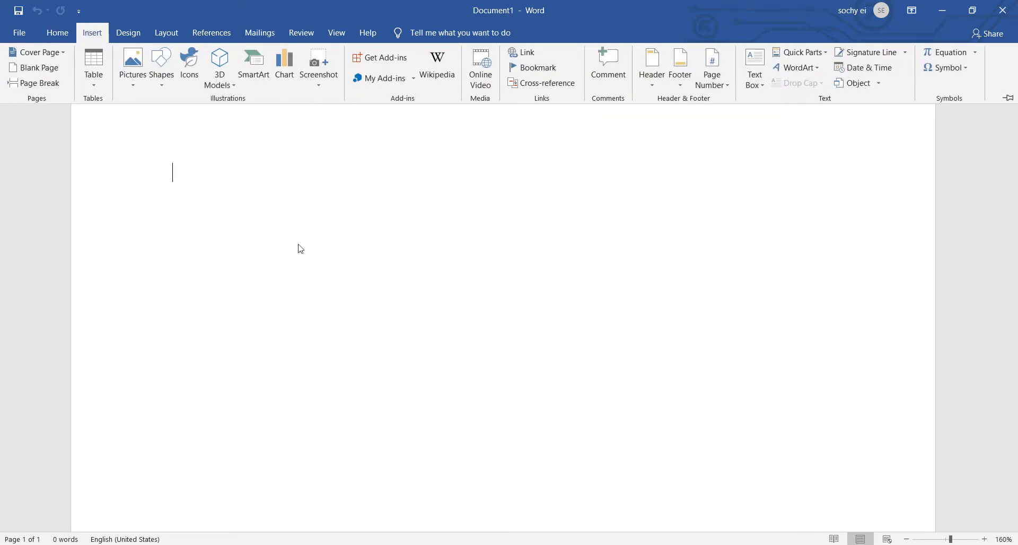
pyautogui.click(242, 236)
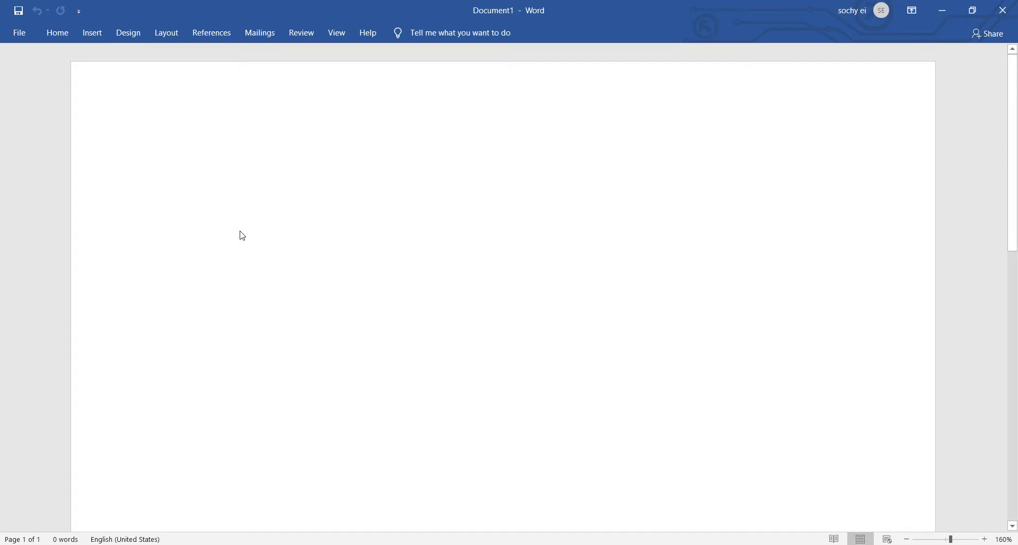
# Restore the full ribbon with Show Tabs and Commands
pyautogui.click(915, 7)
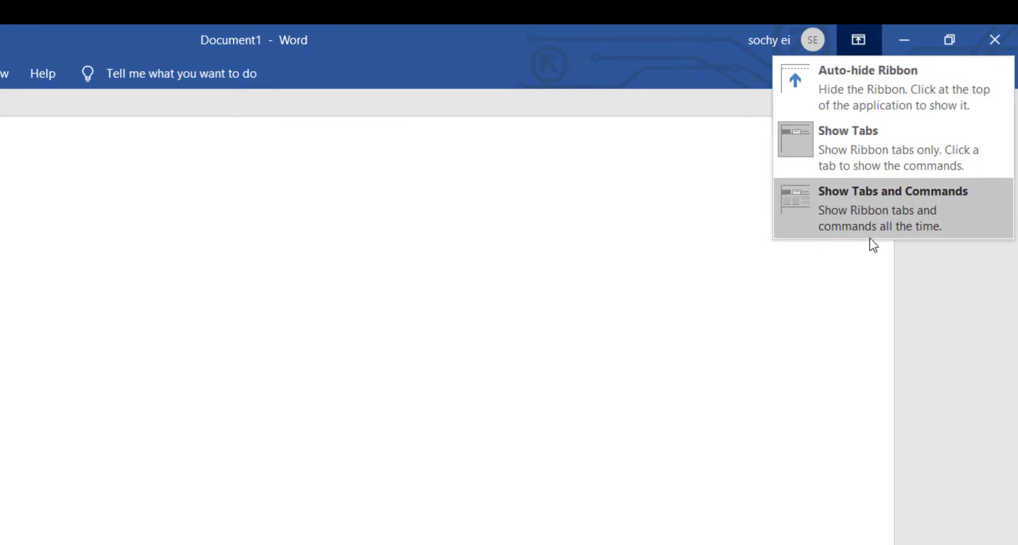
pyautogui.click(877, 209)
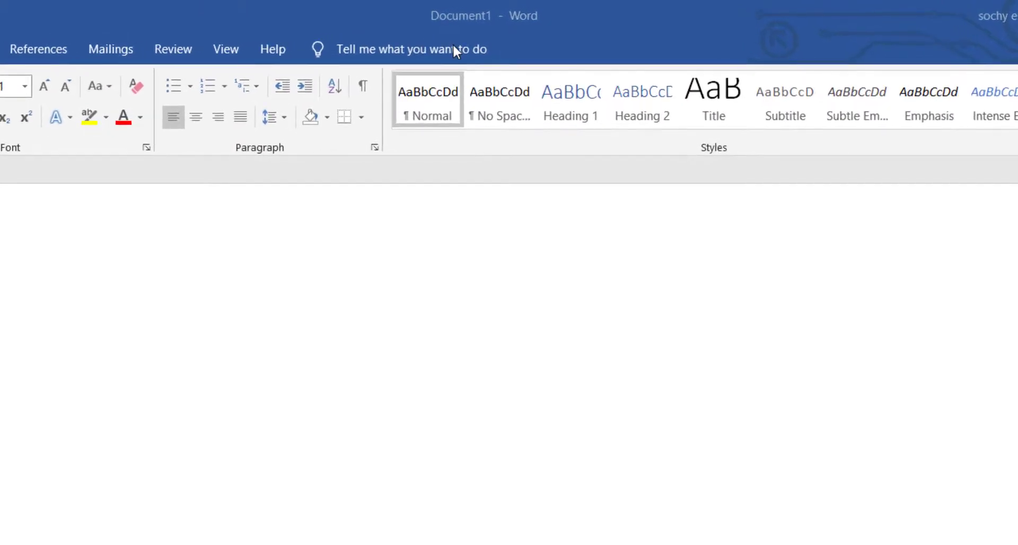
# Search Word's commands for "bol" and clear the search text
pyautogui.click(455, 48)
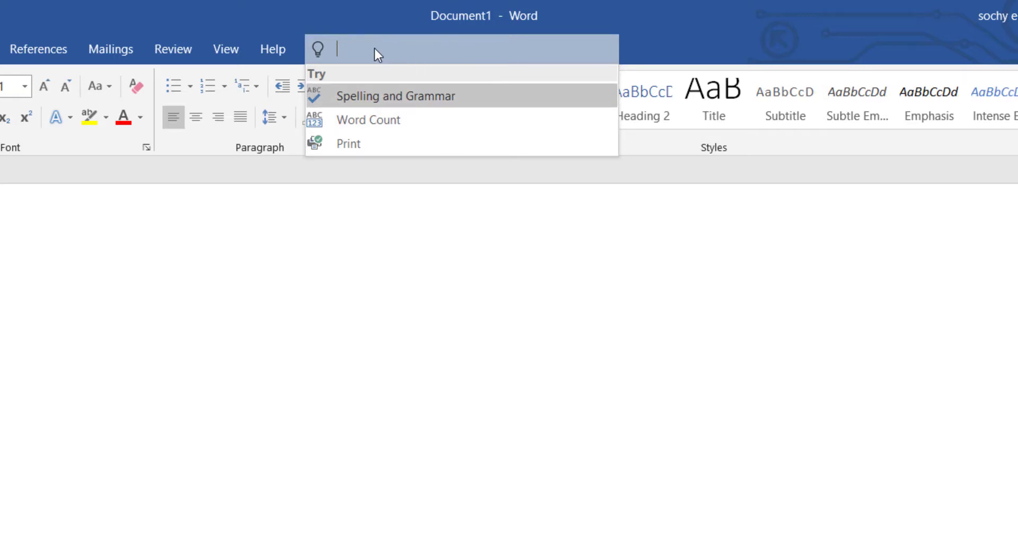
pyautogui.write('bol')
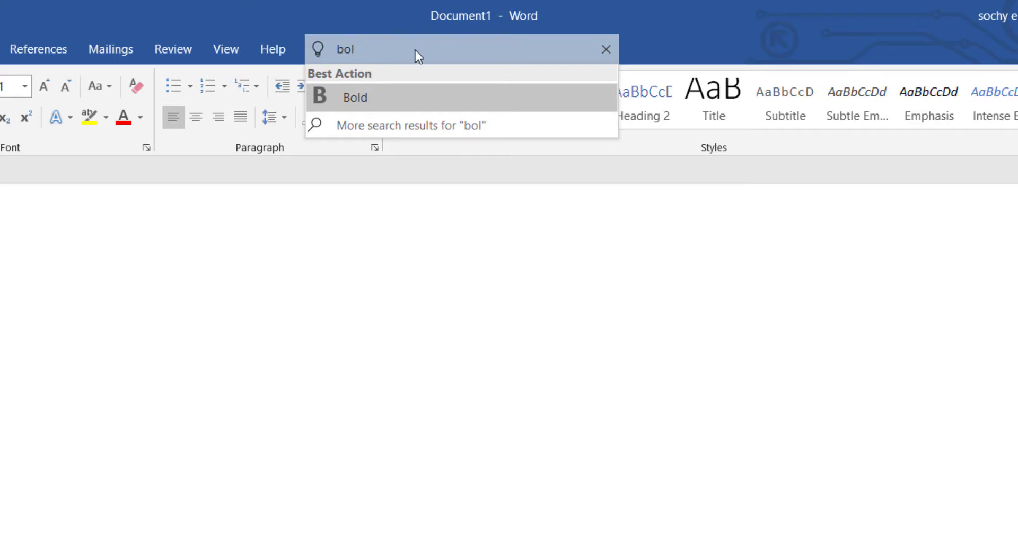
pyautogui.press('BackSpace')
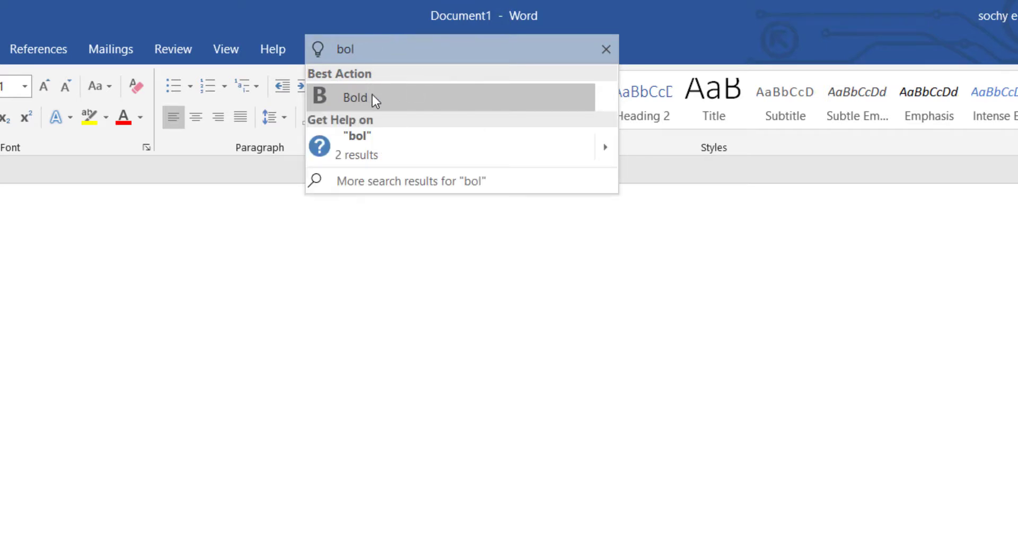
pyautogui.press('BackSpace')
pyautogui.press('BackSpace')
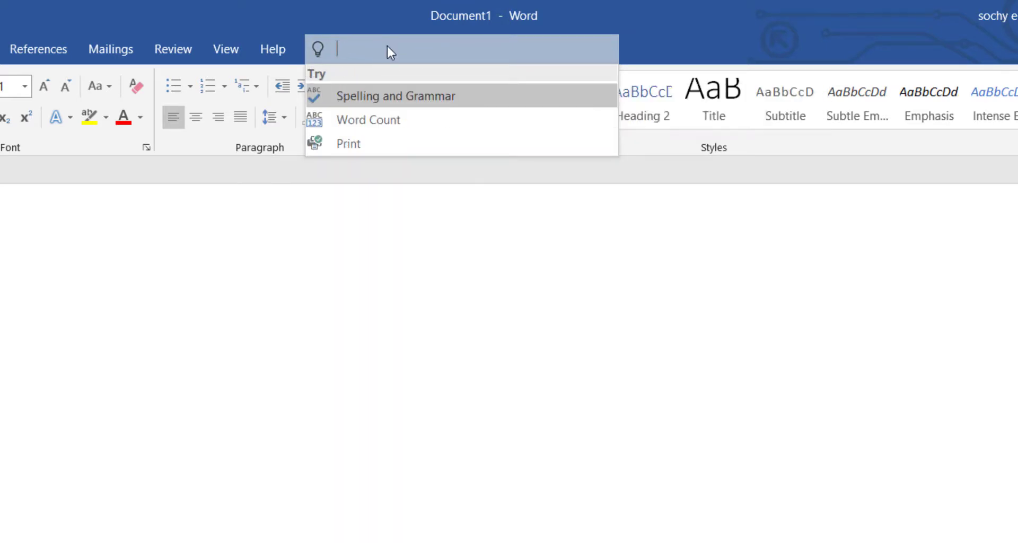
# Search Word's commands for "ita", clear the text and leave the command search
pyautogui.write('ita')
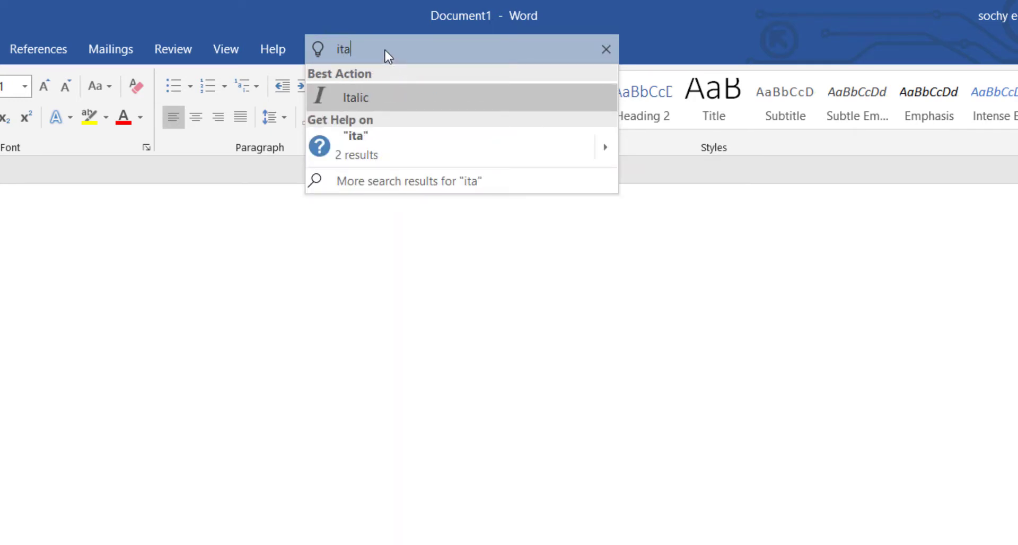
pyautogui.press('BackSpace')
pyautogui.press('BackSpace')
pyautogui.press('BackSpace')
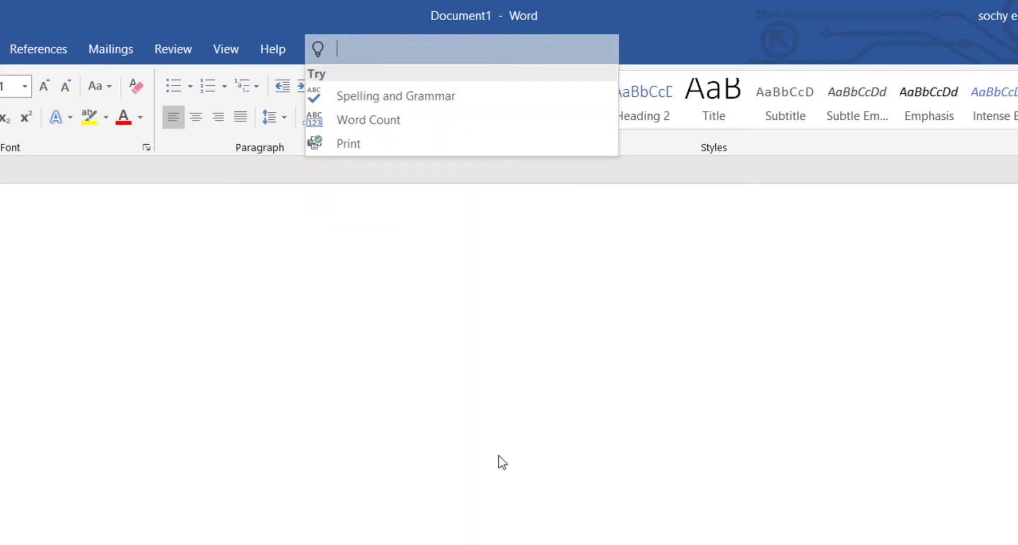
pyautogui.click(487, 451)
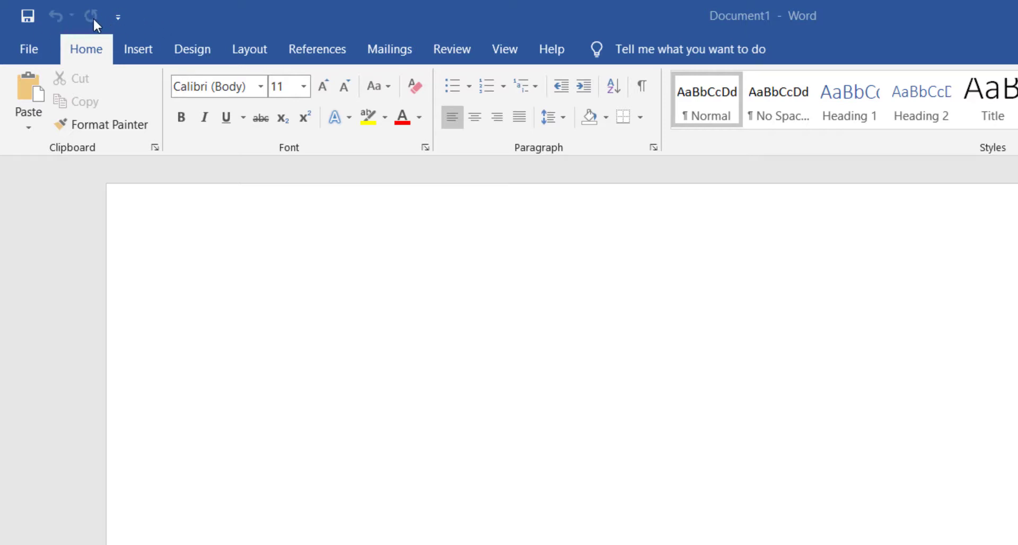
# Add the Quick Print command to the Quick Access Toolbar
pyautogui.click(124, 14)
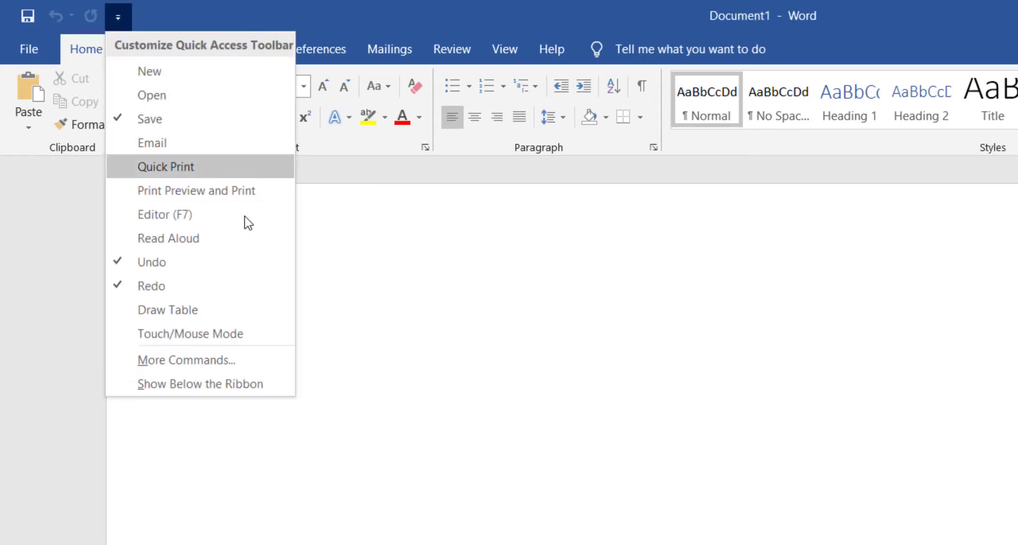
pyautogui.click(174, 167)
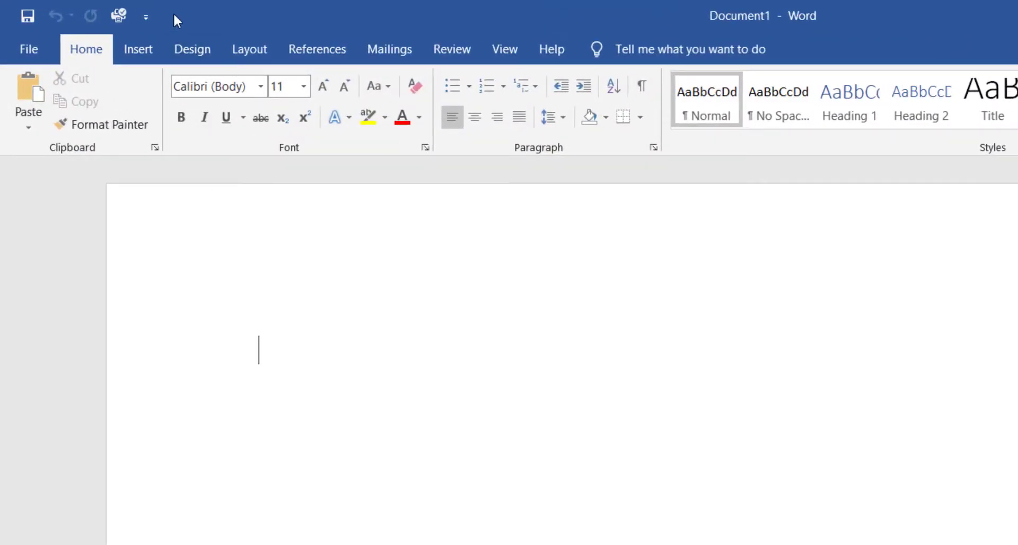
# Add the Cut command from Popular Commands to the Quick Access Toolbar for all documents
pyautogui.click(149, 15)
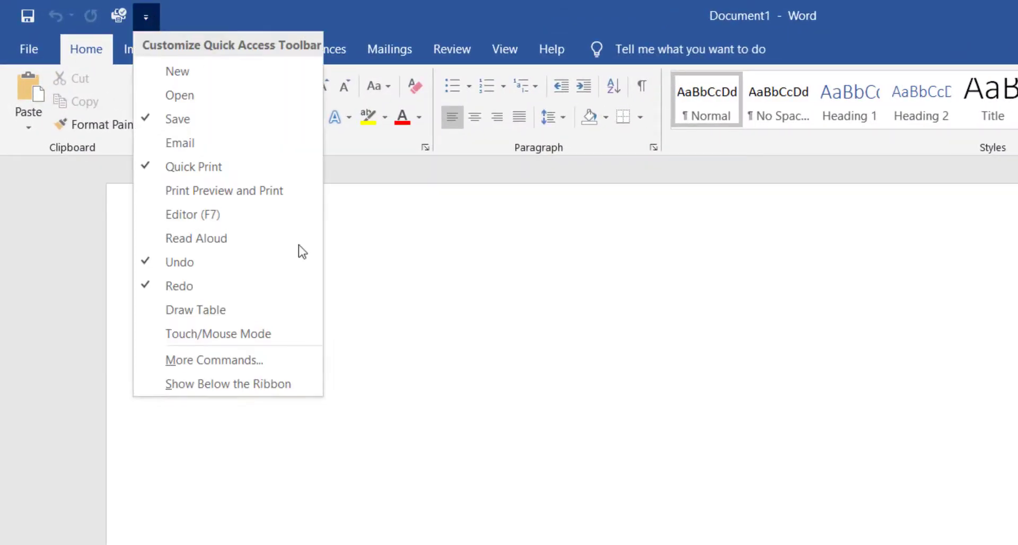
pyautogui.click(250, 364)
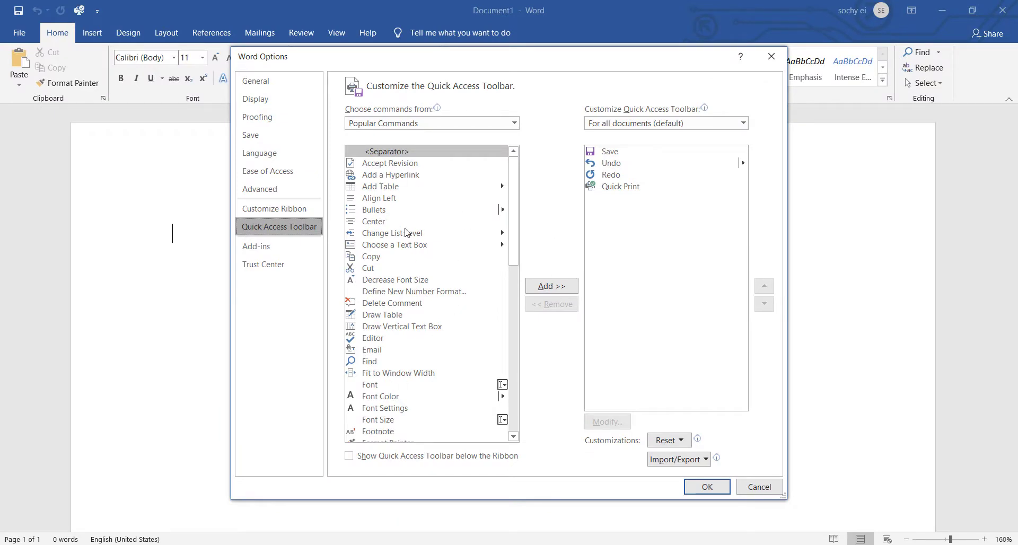
pyautogui.scroll(-2, 426, 265)
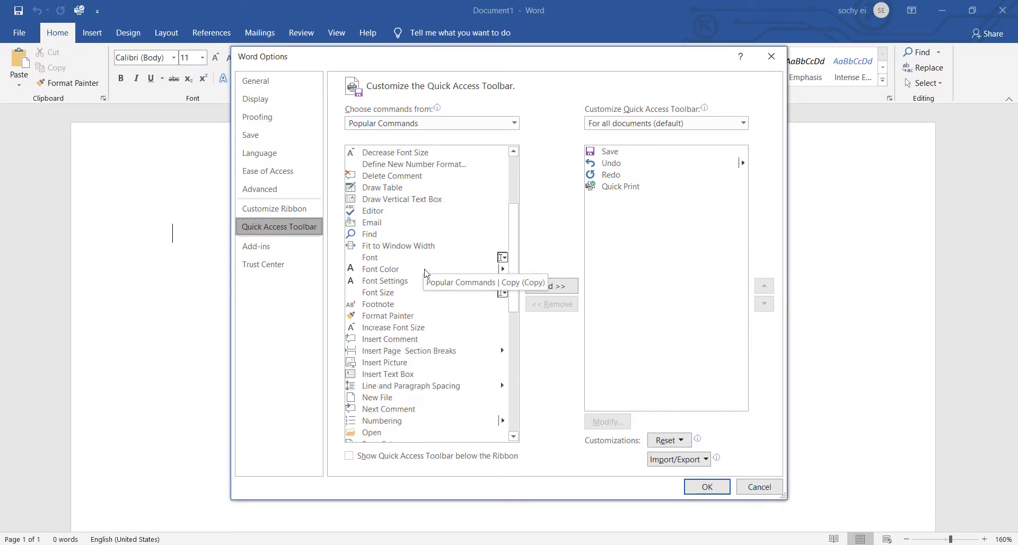
pyautogui.scroll(1, 426, 312)
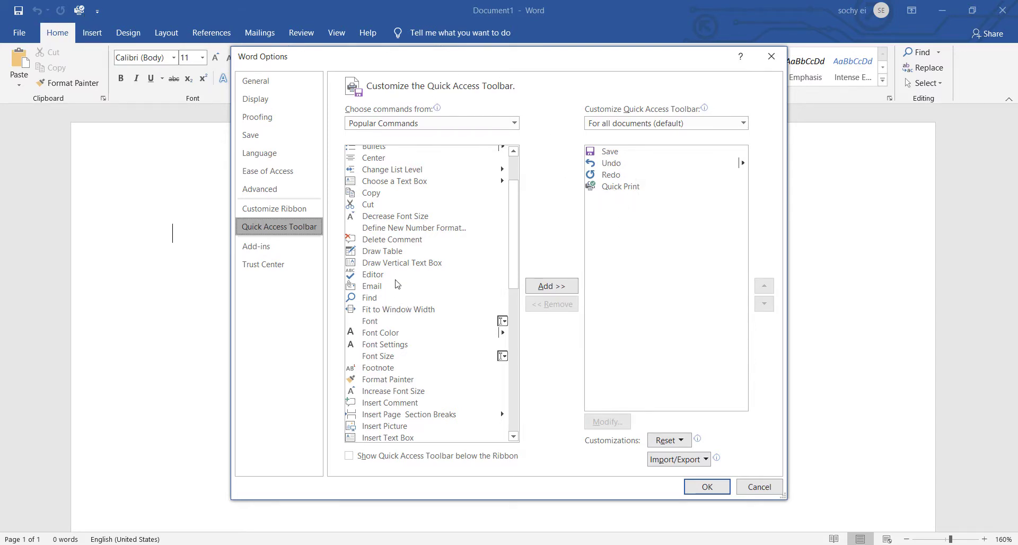
pyautogui.scroll(2, 398, 281)
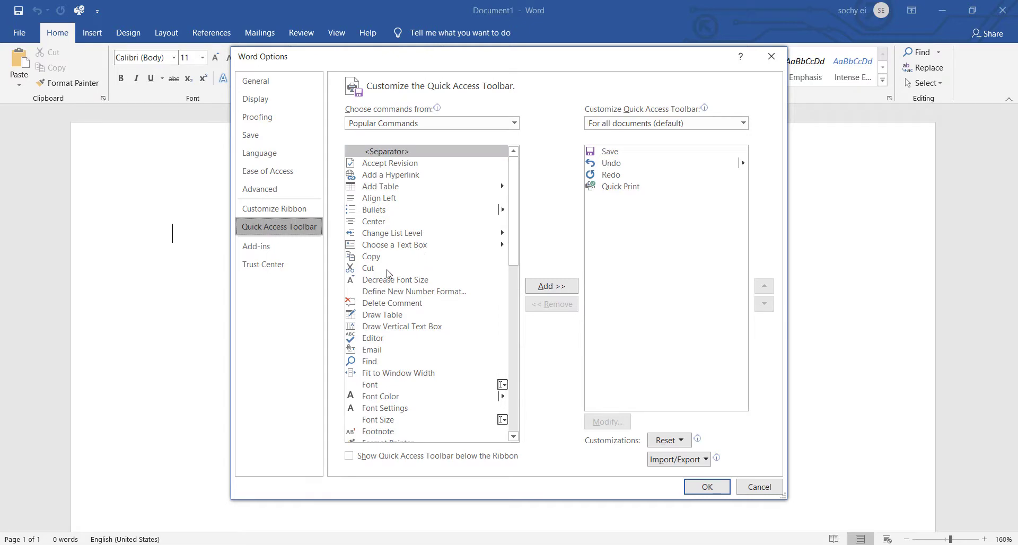
pyautogui.click(373, 270)
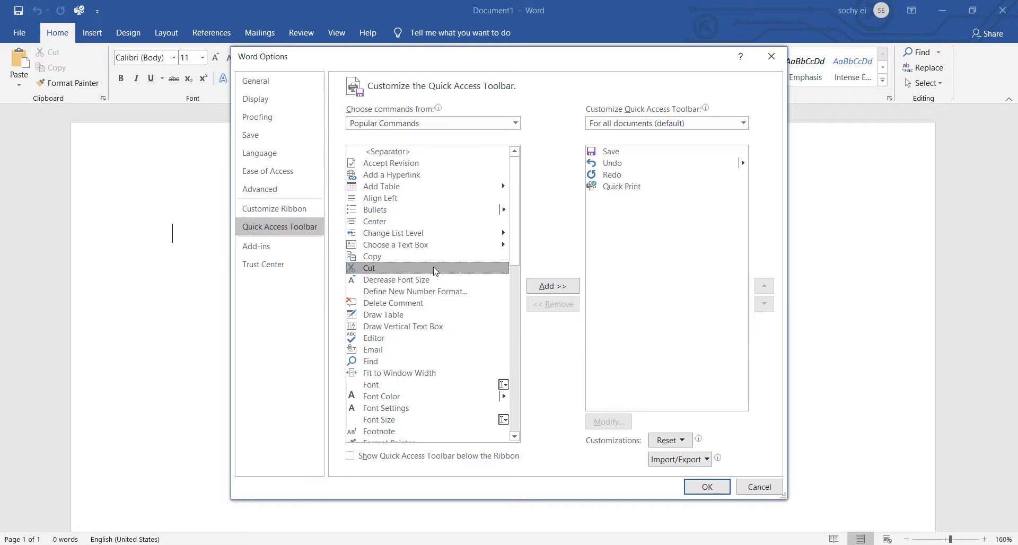
pyautogui.click(551, 285)
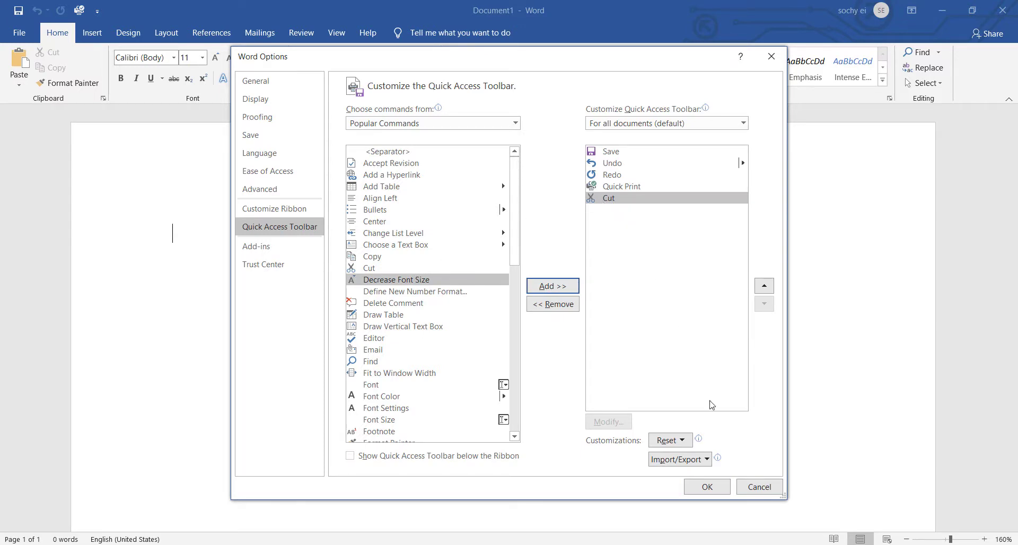
pyautogui.click(707, 487)
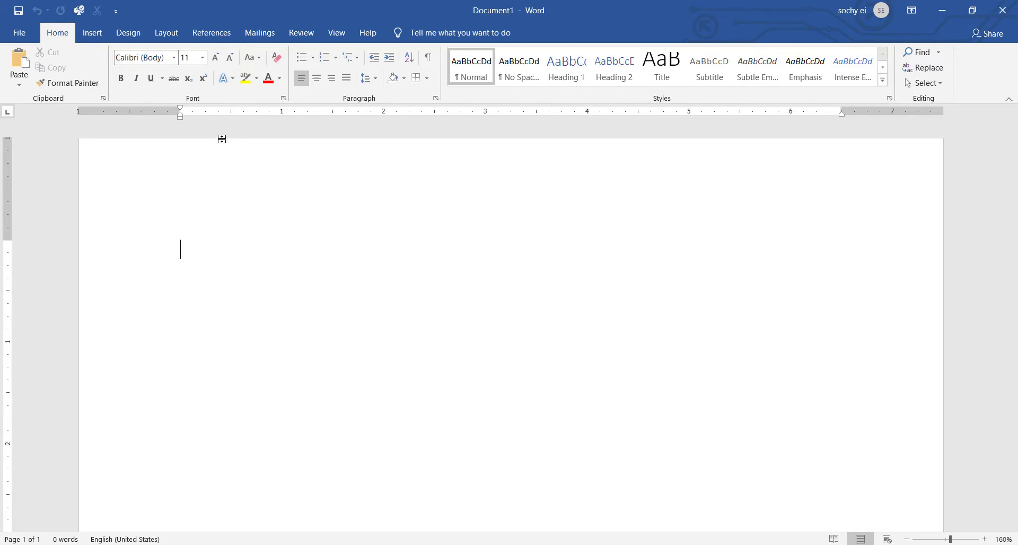
# Hide the document rulers and show them again
pyautogui.click(336, 33)
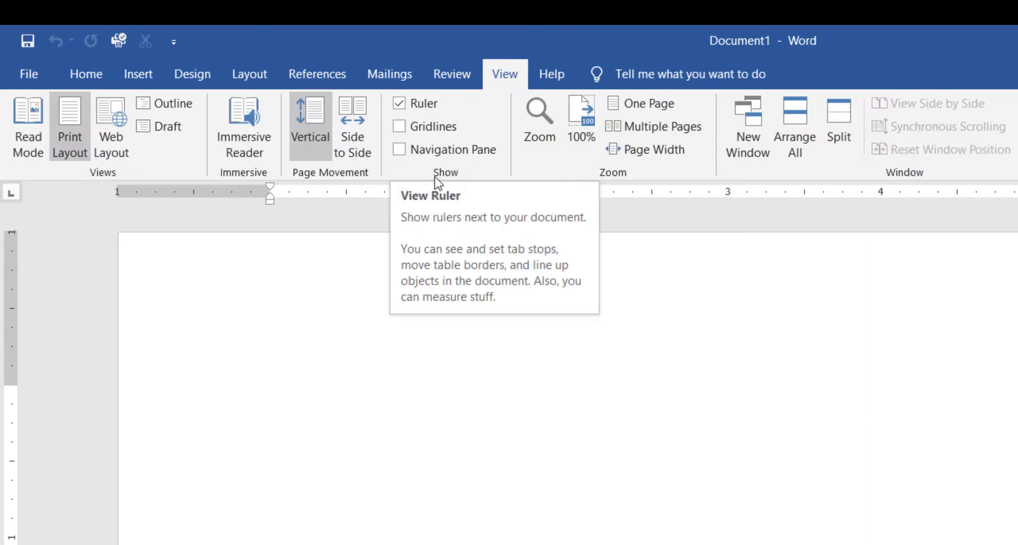
pyautogui.click(406, 105)
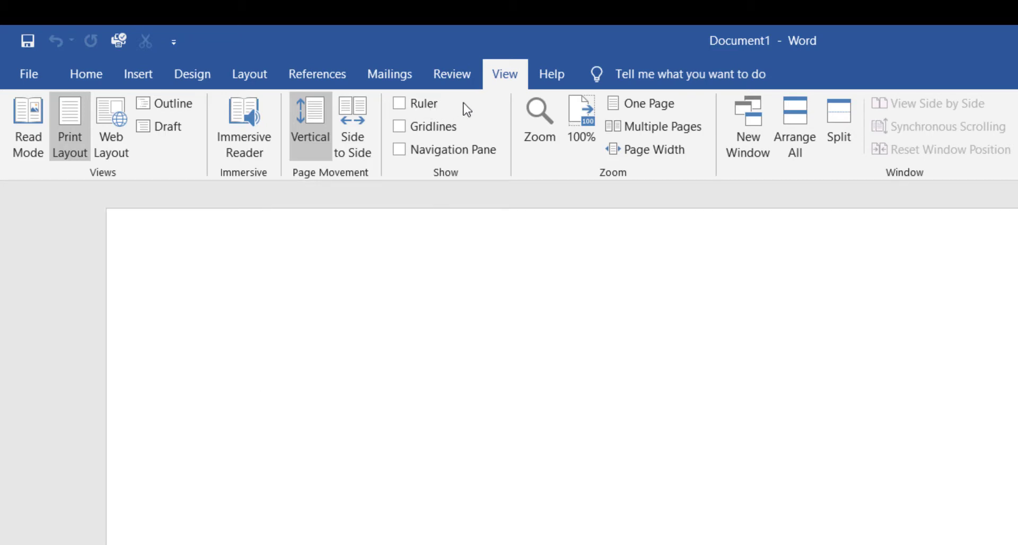
pyautogui.click(401, 100)
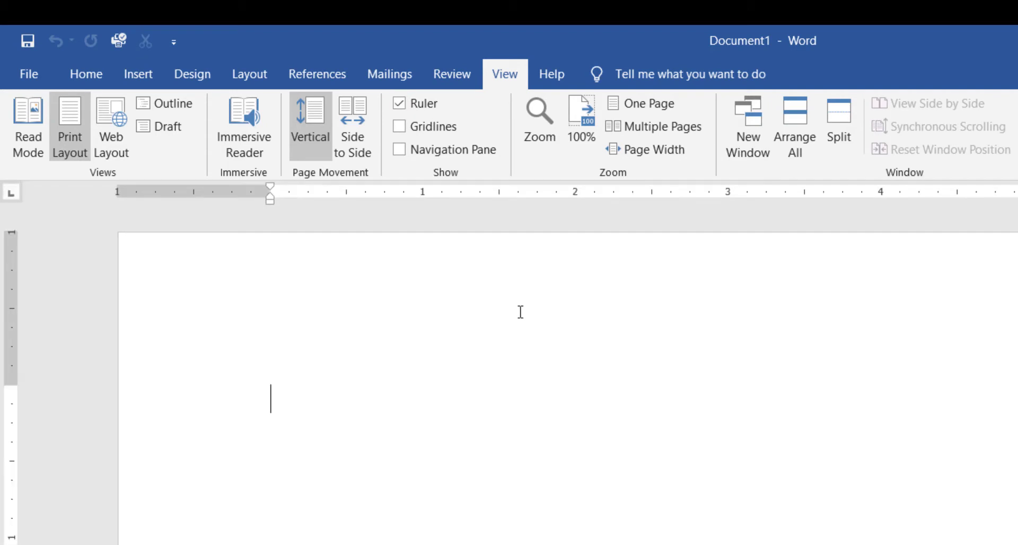